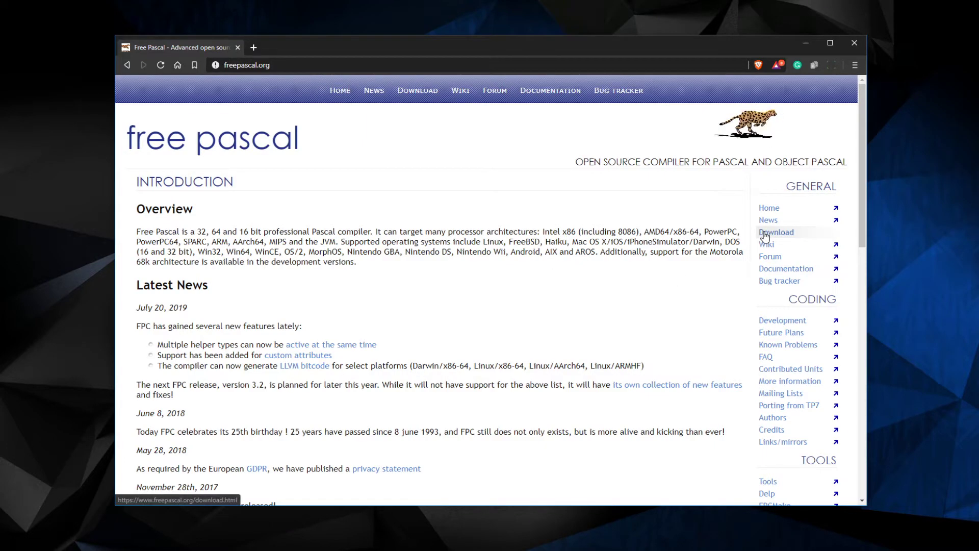
# Open the SourceForge download mirror for the Windows 32-bit release of Free Pascal 3.0.4.
pyautogui.click(765, 233)
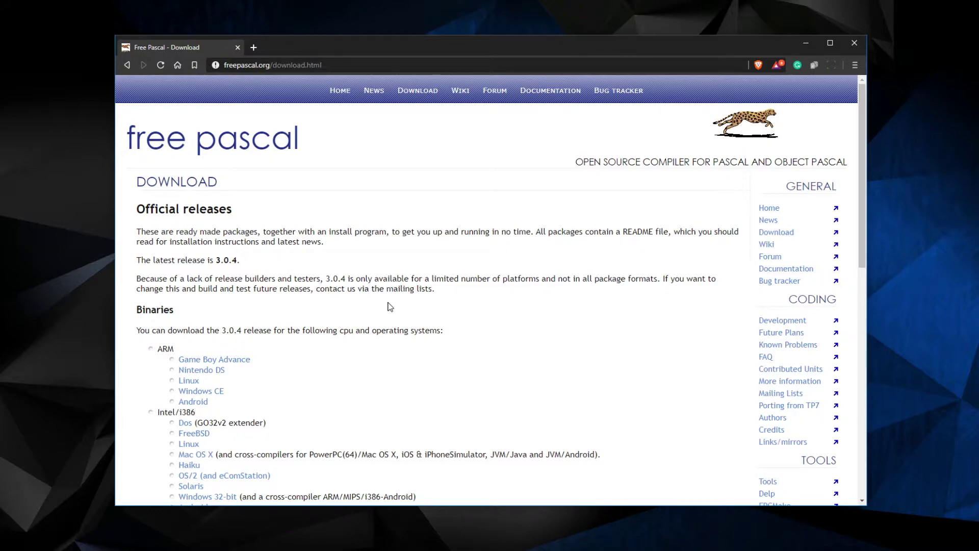
pyautogui.scroll(-3, 389, 306)
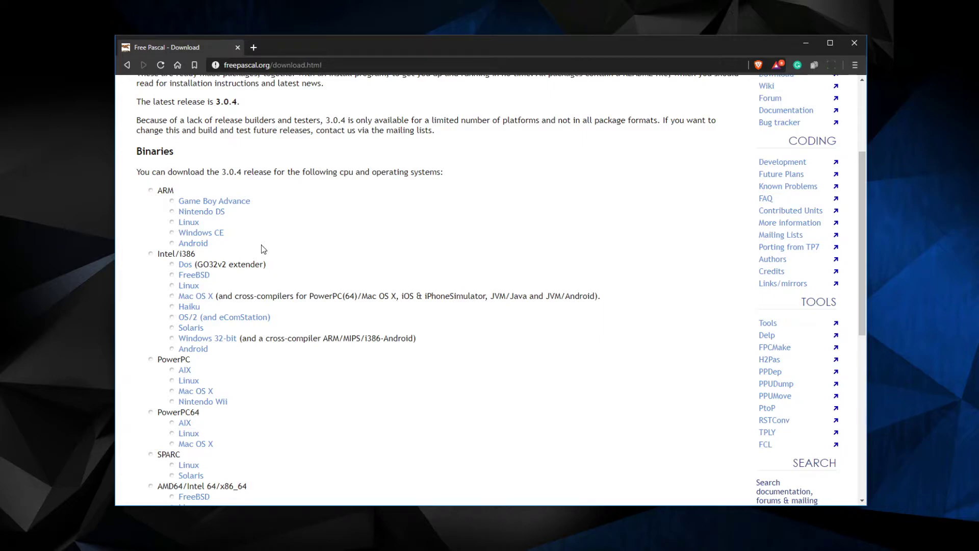
pyautogui.click(231, 344)
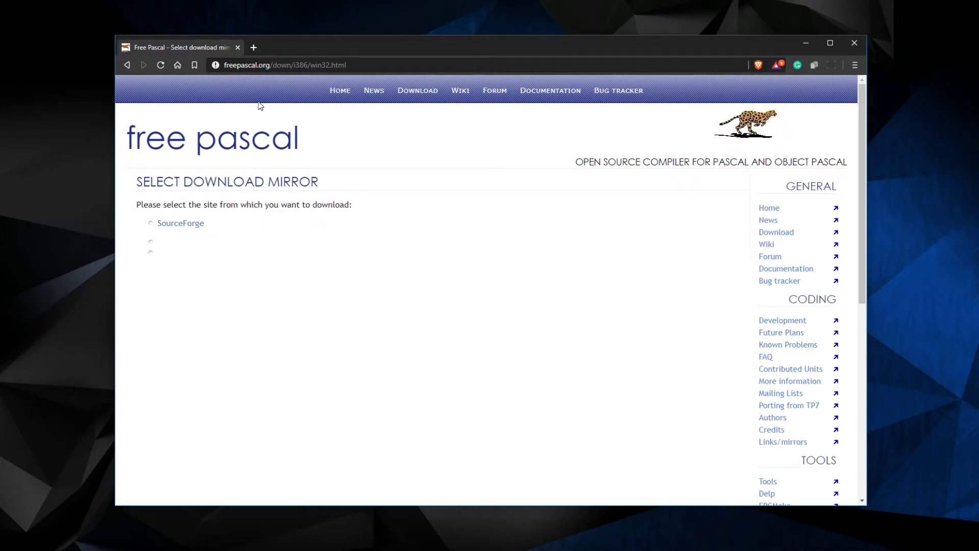
pyautogui.click(184, 225)
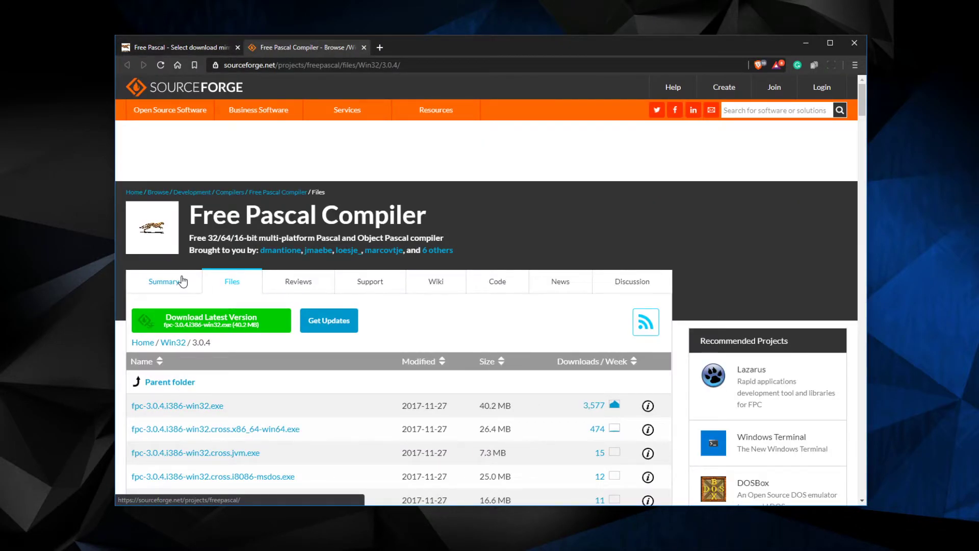
# Download fpc-3.0.4.i386-win32.exe into the FreePascal Tutorials 01 folder and launch the installer.
pyautogui.click(217, 327)
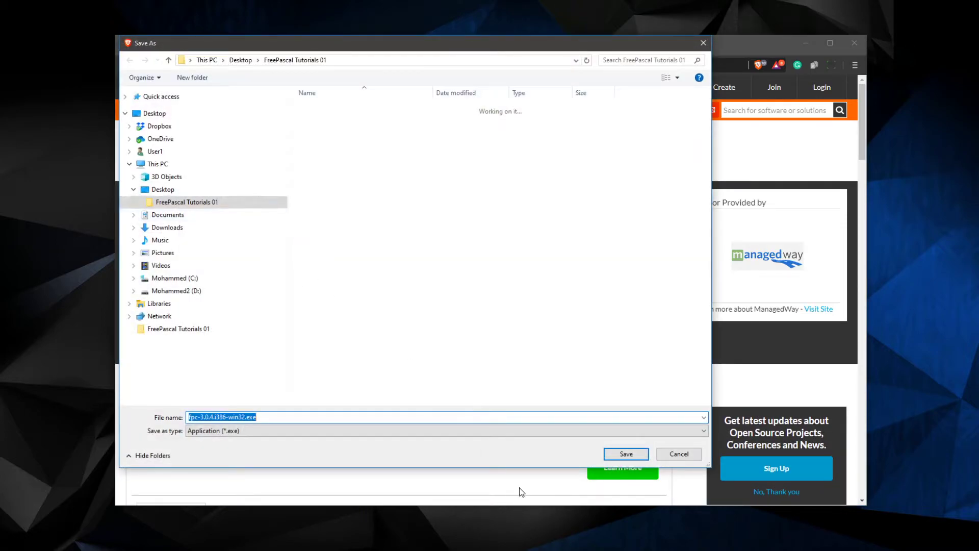
pyautogui.click(626, 455)
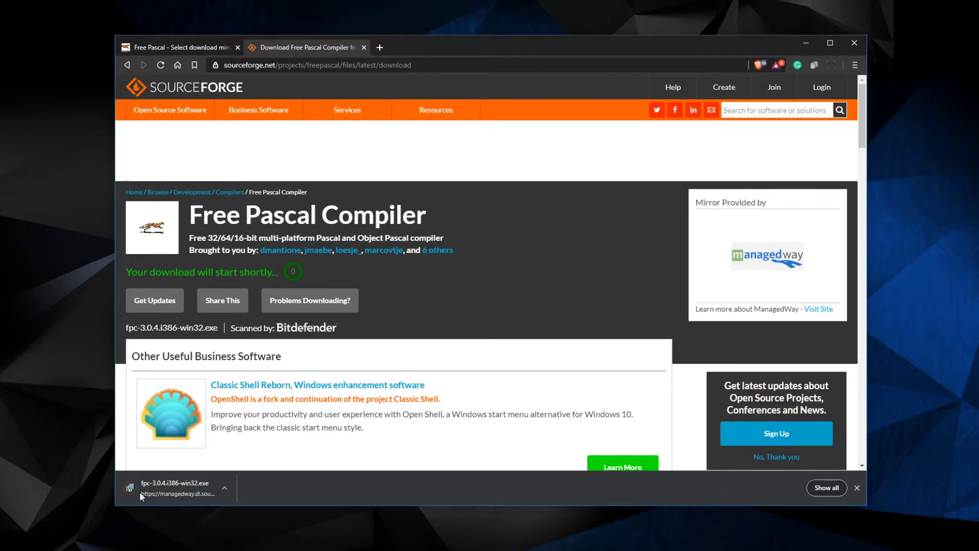
pyautogui.click(223, 488)
pyautogui.click(242, 506)
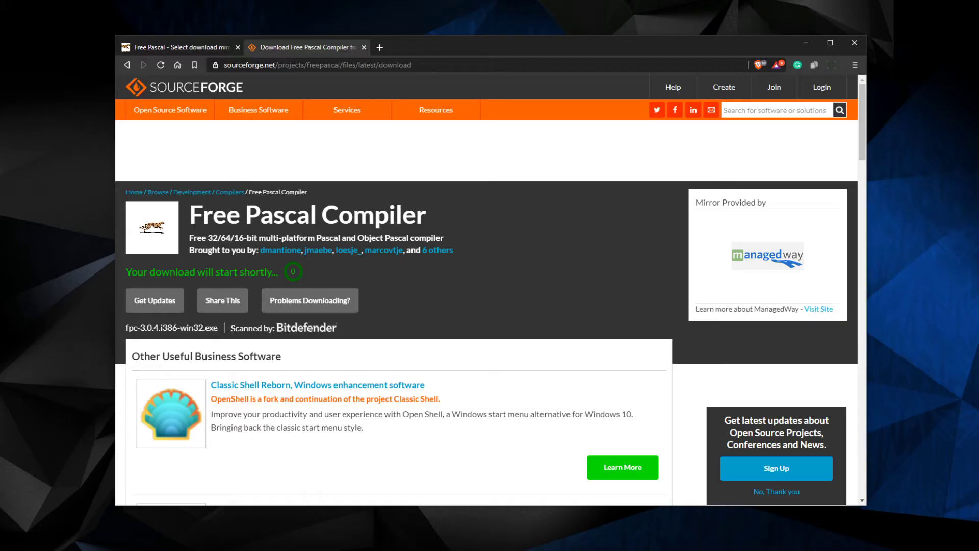
# Minimize the browser, reposition the Free Pascal setup wizard and continue past its welcome page.
pyautogui.moveTo(178, 188); pyautogui.dragTo(396, 213)
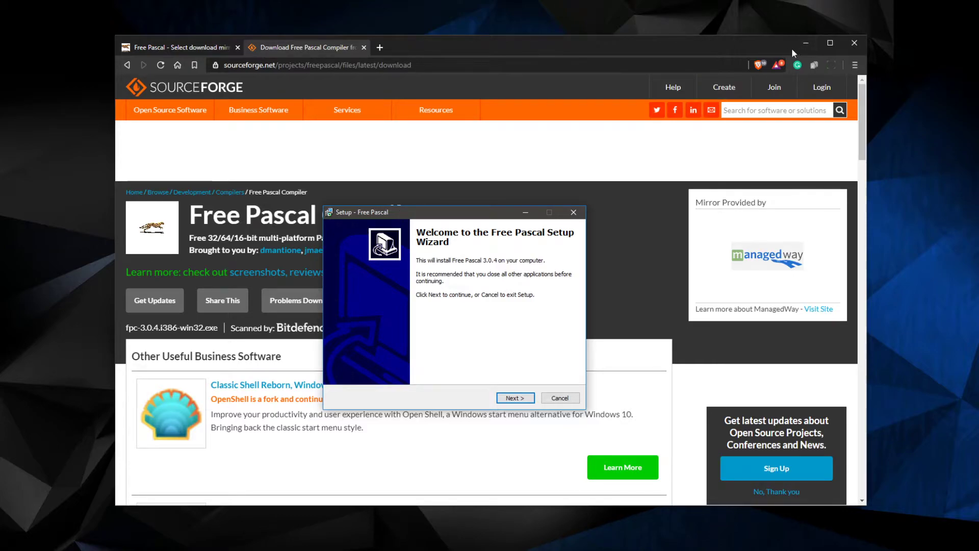
pyautogui.click(805, 43)
pyautogui.moveTo(455, 211); pyautogui.dragTo(441, 208)
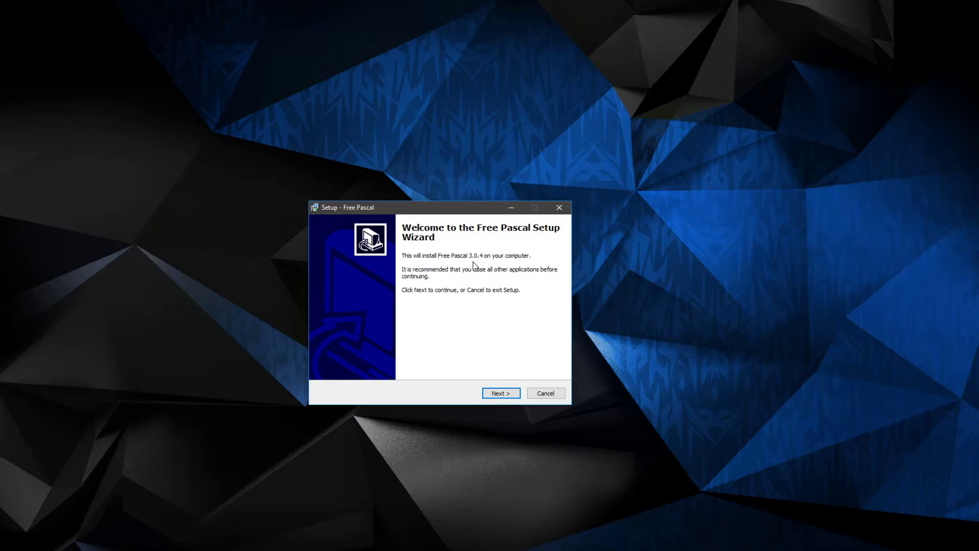
pyautogui.click(497, 391)
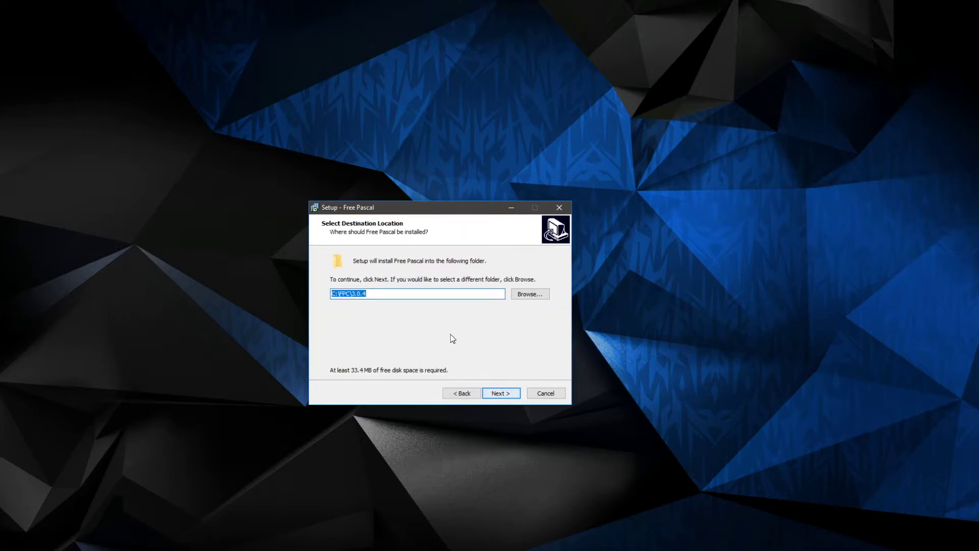
# Set the installation folder to d:\FPC\3.0.4 and agree to install into the existing folder.
pyautogui.click(460, 295)
pyautogui.press('Delete')
pyautogui.write('d')
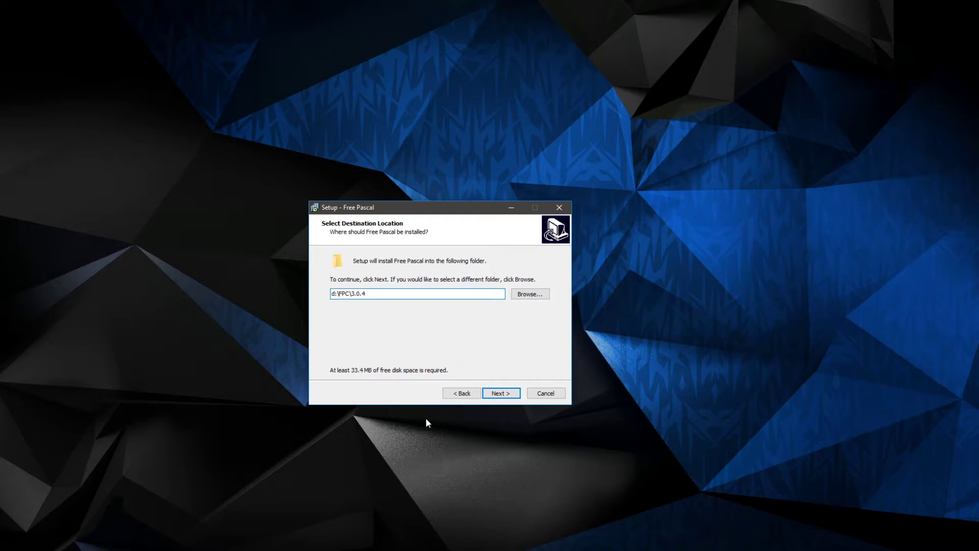
pyautogui.click(490, 396)
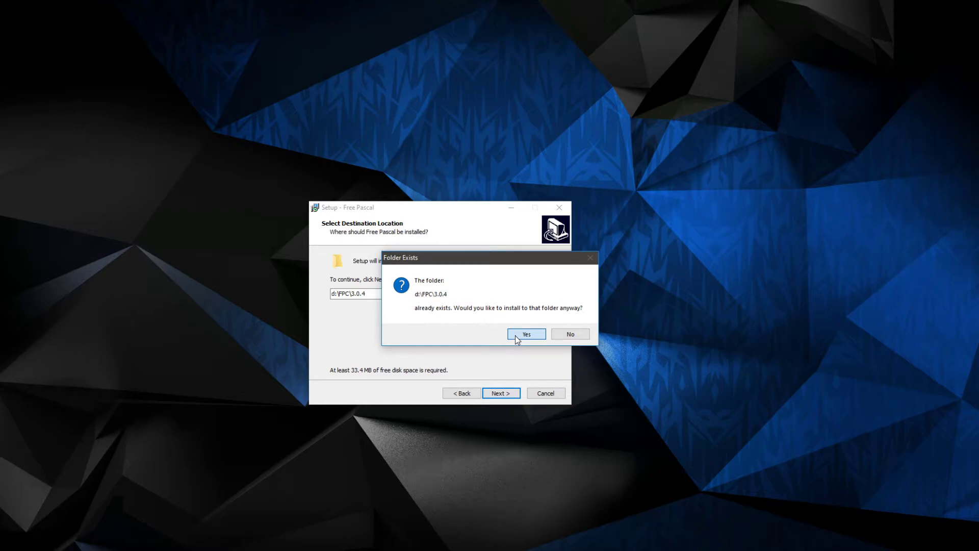
pyautogui.click(515, 336)
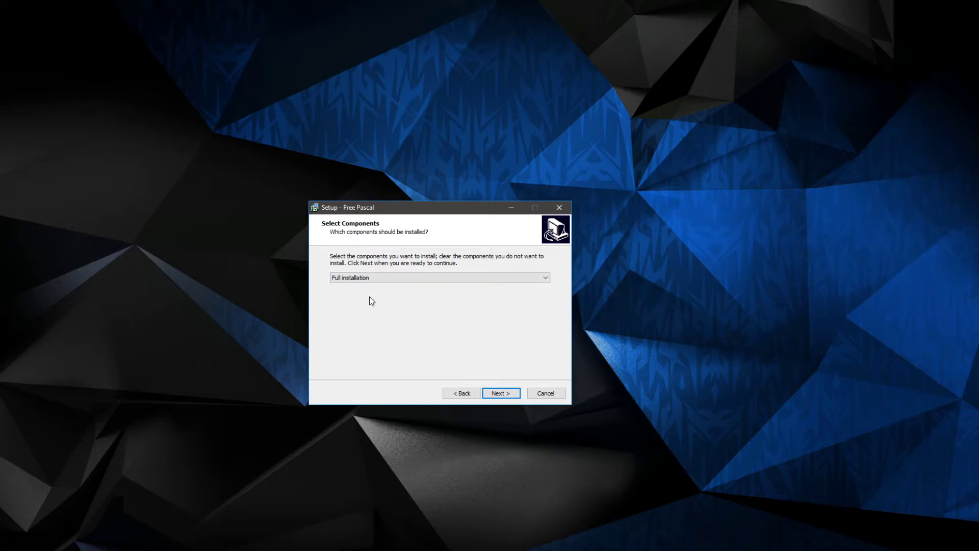
# Choose Custom installation, keep all components selected and continue to the Start Menu folder page.
pyautogui.click(383, 277)
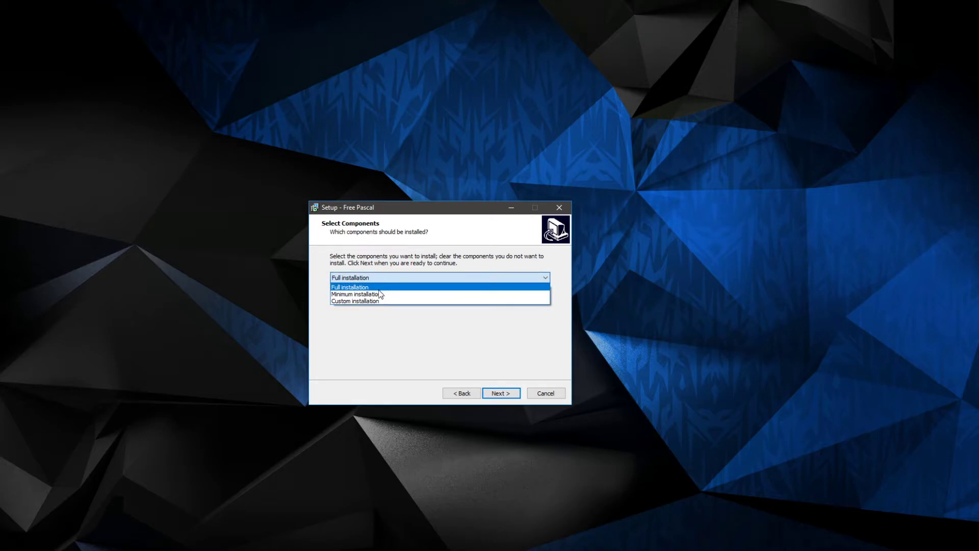
pyautogui.click(375, 301)
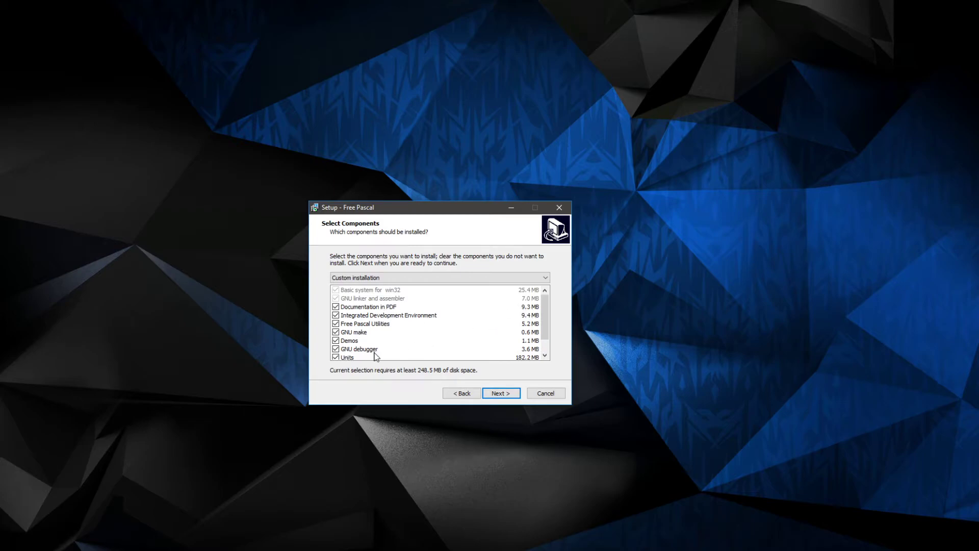
pyautogui.moveTo(544, 329); pyautogui.dragTo(546, 341)
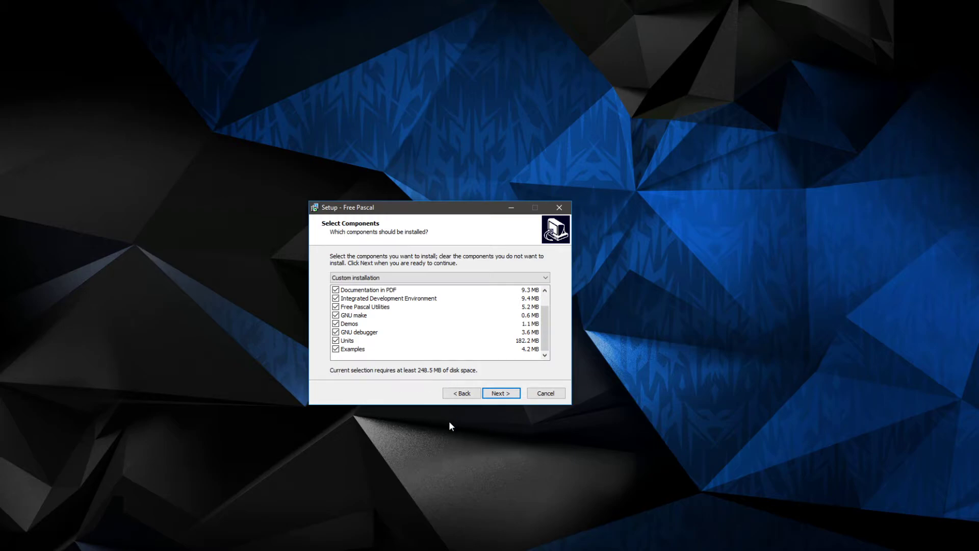
pyautogui.click(500, 394)
# Keep Free Pascal as the Start Menu folder name and continue to the additional tasks.
pyautogui.click(372, 295)
pyautogui.moveTo(374, 295); pyautogui.dragTo(291, 333)
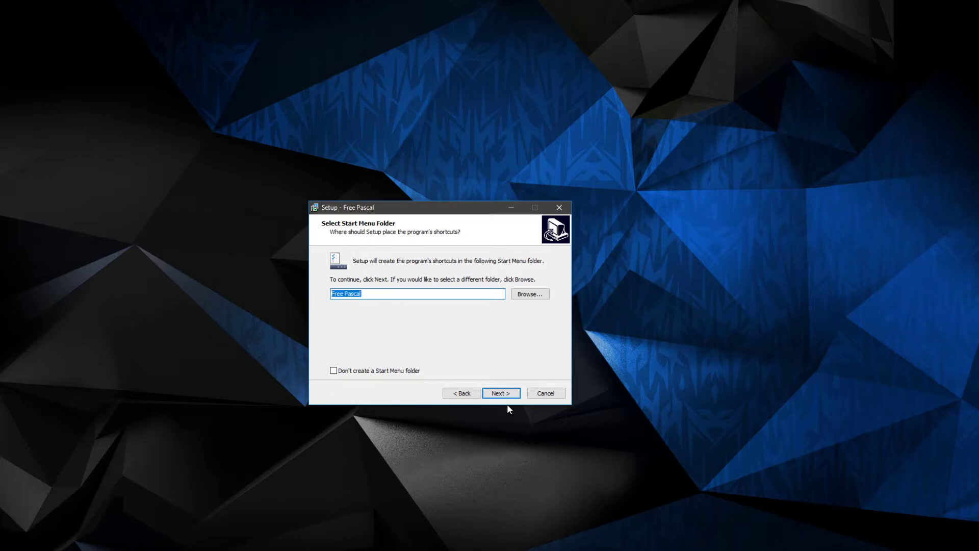
pyautogui.click(502, 394)
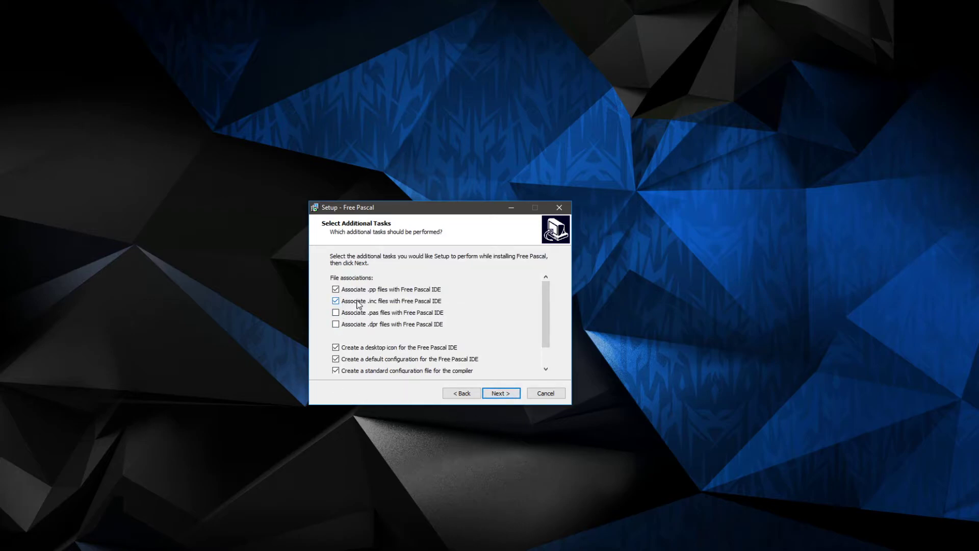
# Associate .pas files with the Free Pascal IDE and continue to the installation summary.
pyautogui.moveTo(543, 292)
pyautogui.mouseDown()
pyautogui.moveTo(543, 318)
pyautogui.moveTo(542, 292)
pyautogui.mouseUp()
pyautogui.click(367, 313)
pyautogui.click(502, 393)
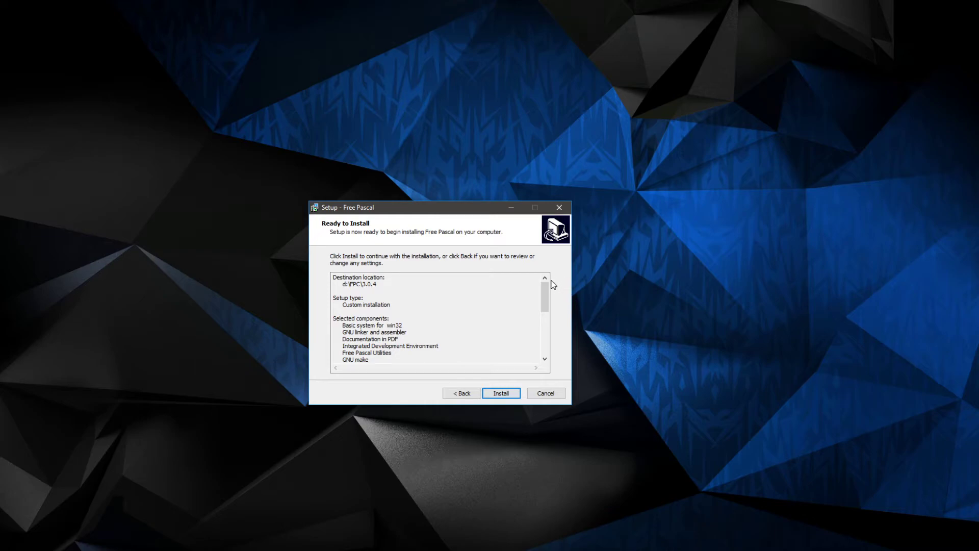
# Run the Free Pascal installation, continue past the release information and finish setup without viewing readme.txt.
pyautogui.moveTo(545, 293)
pyautogui.mouseDown()
pyautogui.moveTo(545, 347)
pyautogui.moveTo(546, 292)
pyautogui.mouseUp()
pyautogui.click(501, 393)
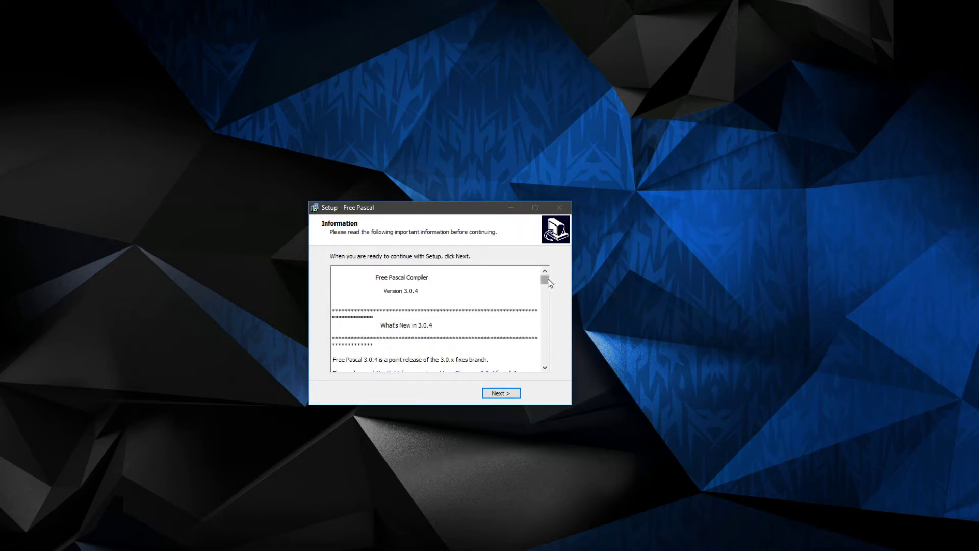
pyautogui.moveTo(545, 279); pyautogui.dragTo(545, 349)
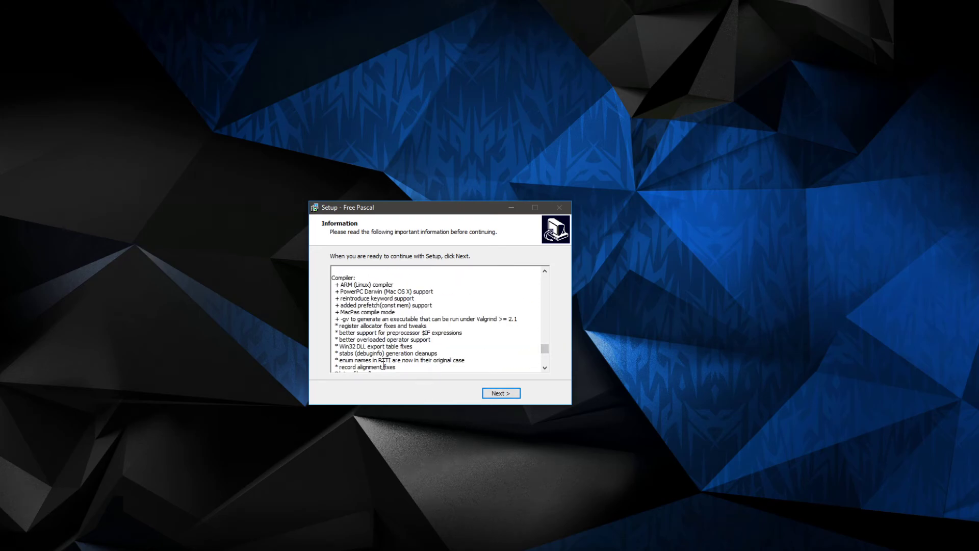
pyautogui.click(496, 396)
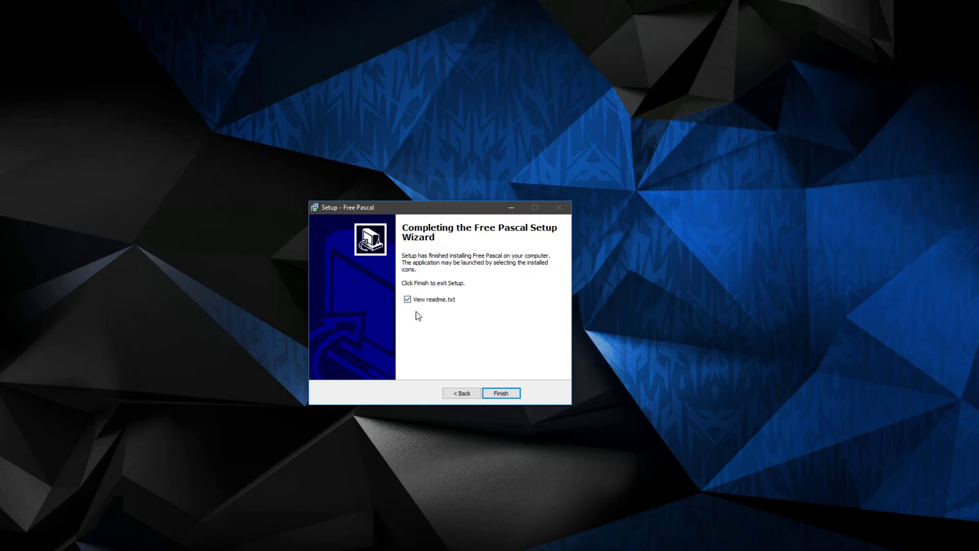
pyautogui.click(427, 300)
pyautogui.click(505, 394)
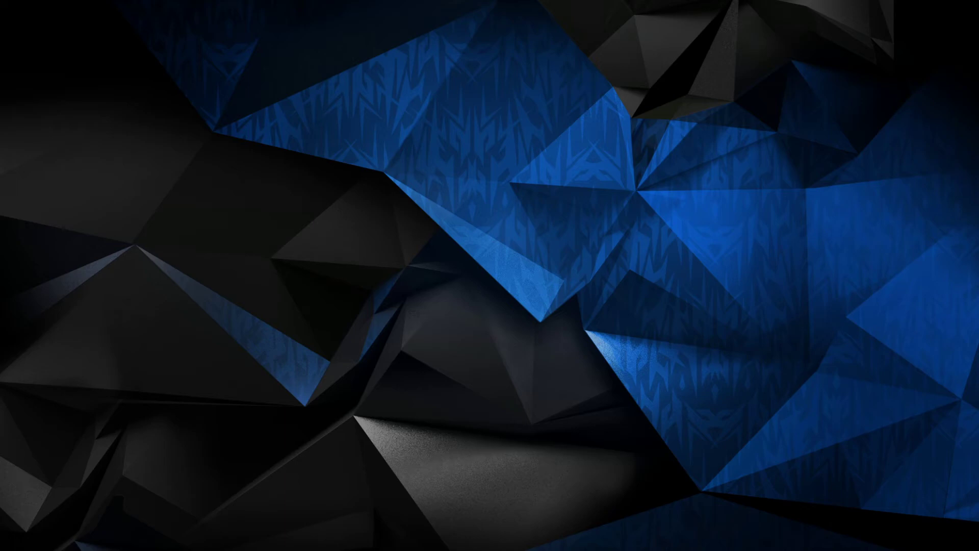
# Launch the Free Pascal IDE and create a new empty source file.
pyautogui.moveTo(234, 145); pyautogui.dragTo(537, 122)
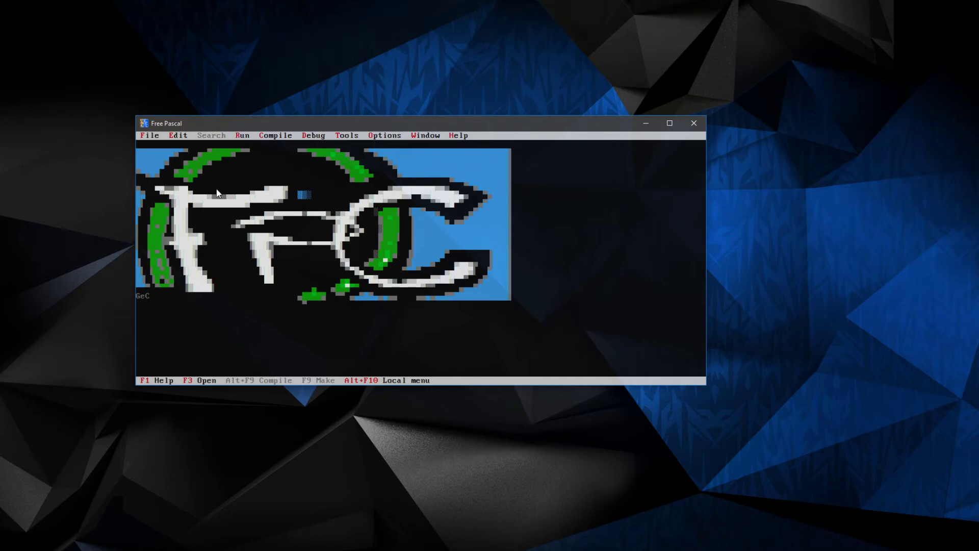
pyautogui.click(151, 136)
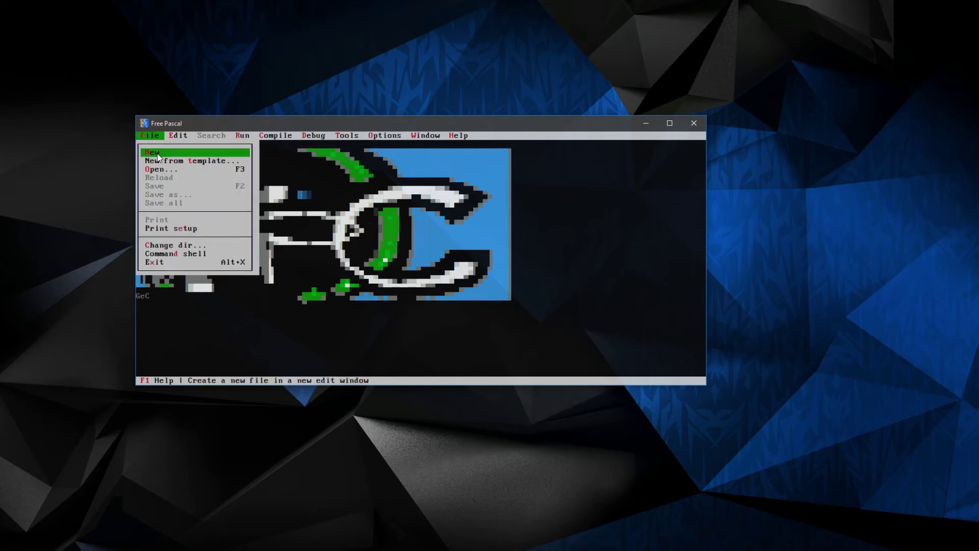
pyautogui.click(157, 153)
pyautogui.moveTo(229, 129); pyautogui.dragTo(215, 117)
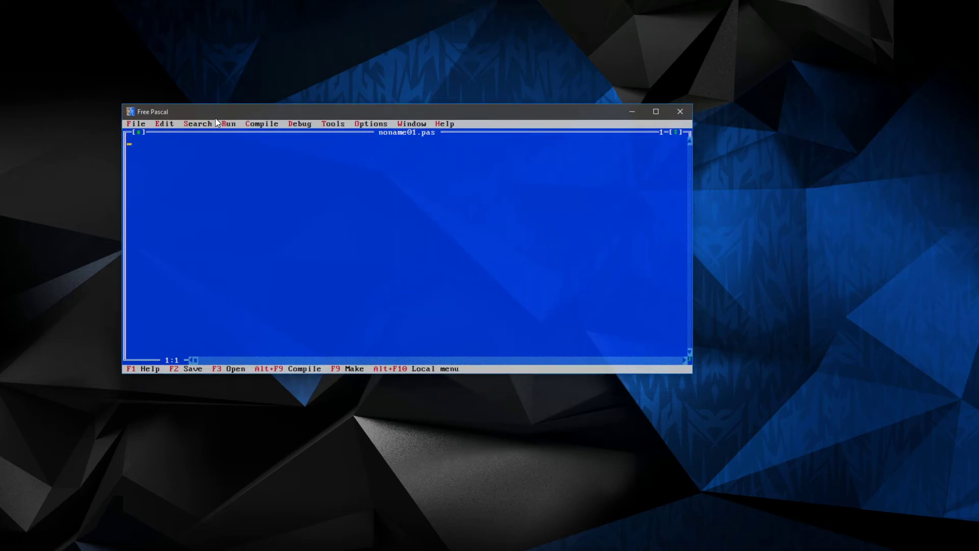
# Set the IDE's video mode to 80x43 color in the environment preferences.
pyautogui.click(375, 124)
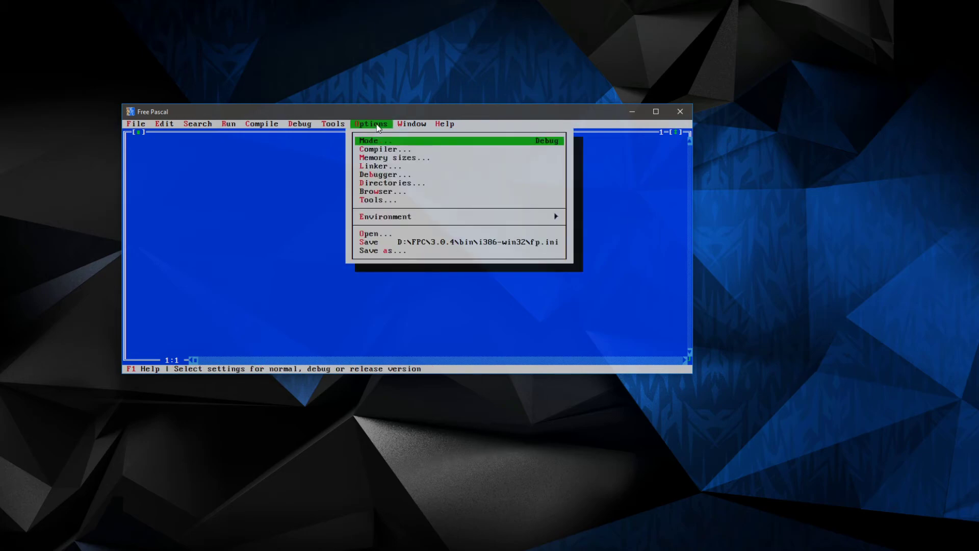
pyautogui.click(374, 218)
pyautogui.click(379, 236)
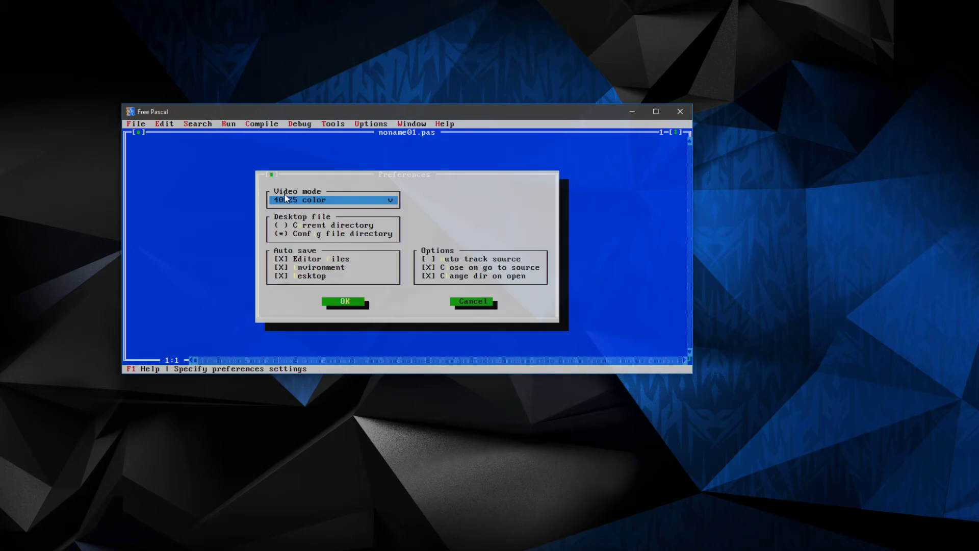
pyautogui.click(318, 201)
pyautogui.click(348, 236)
pyautogui.moveTo(392, 236)
pyautogui.mouseDown()
pyautogui.moveTo(352, 197)
pyautogui.moveTo(347, 227)
pyautogui.moveTo(307, 200)
pyautogui.moveTo(307, 218)
pyautogui.moveTo(292, 211)
pyautogui.moveTo(303, 232)
pyautogui.moveTo(379, 236)
pyautogui.mouseUp()
pyautogui.click(350, 301)
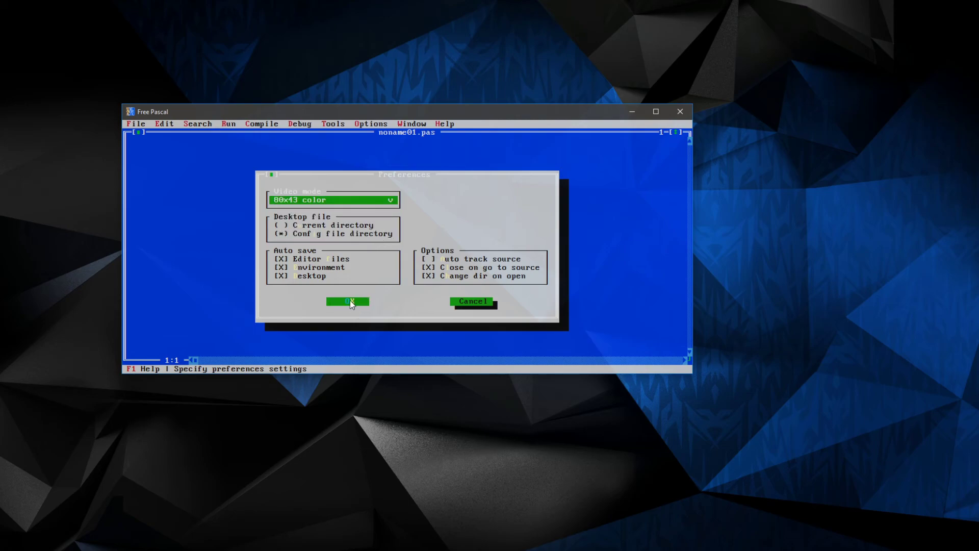
pyautogui.click(284, 320)
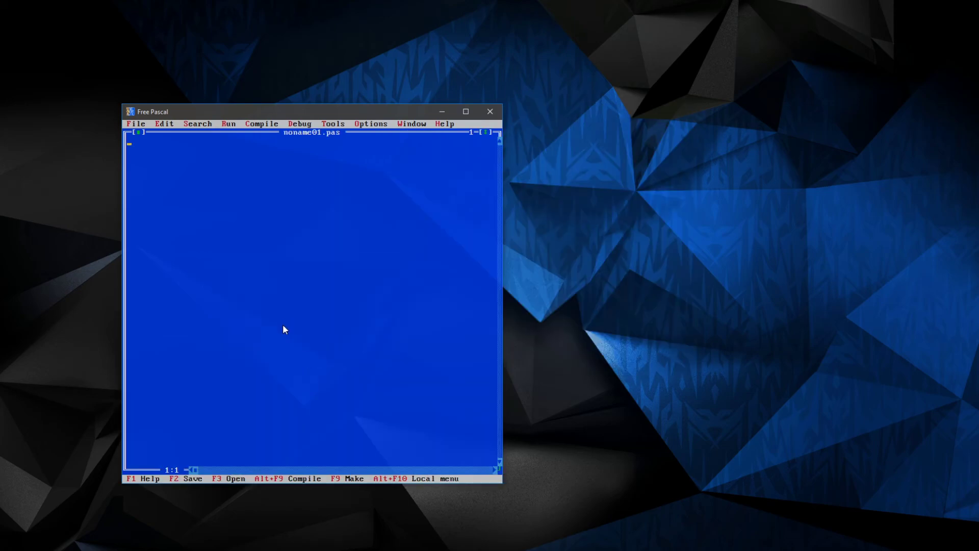
# Reposition and slightly enlarge the IDE window, keeping the focus in the source editor.
pyautogui.moveTo(247, 103); pyautogui.dragTo(279, 120)
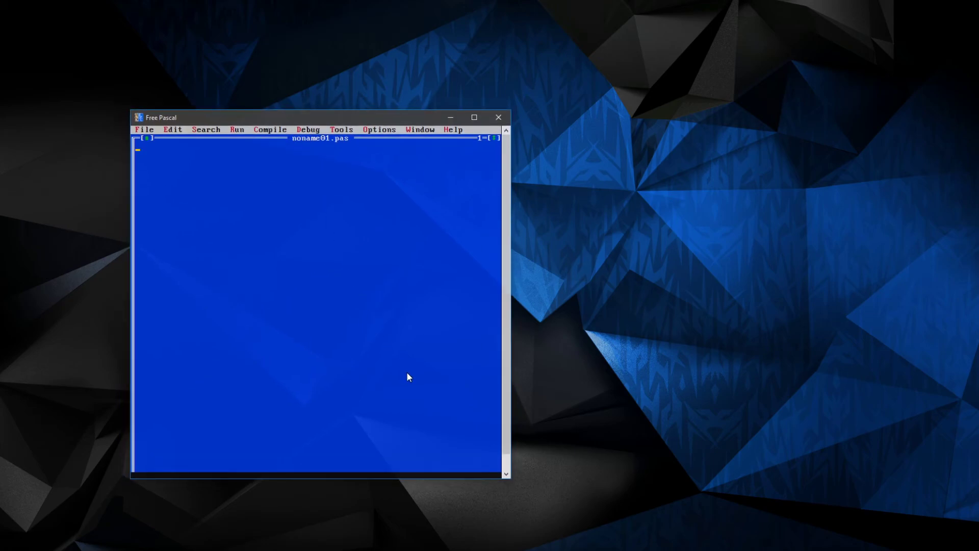
pyautogui.moveTo(510, 477); pyautogui.dragTo(517, 485)
pyautogui.click(231, 178)
pyautogui.write('pro')
pyautogui.press('BackSpace')
pyautogui.press('BackSpace')
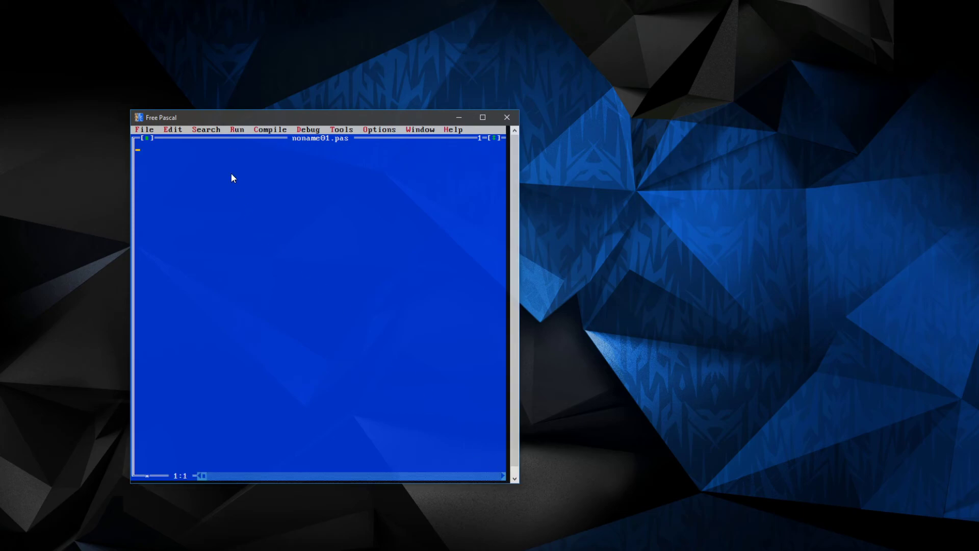
# Write the skeleton of a program named hello, with a begin and end. block.
pyautogui.write('program hello;')
pyautogui.press('Return')
pyautogui.write('begin')
pyautogui.press('Return')
pyautogui.press('Return')
pyautogui.write('end')
# Add the statements writeln('hello'); and readln; on separate indented lines inside the program's main block.
pyautogui.write('write')
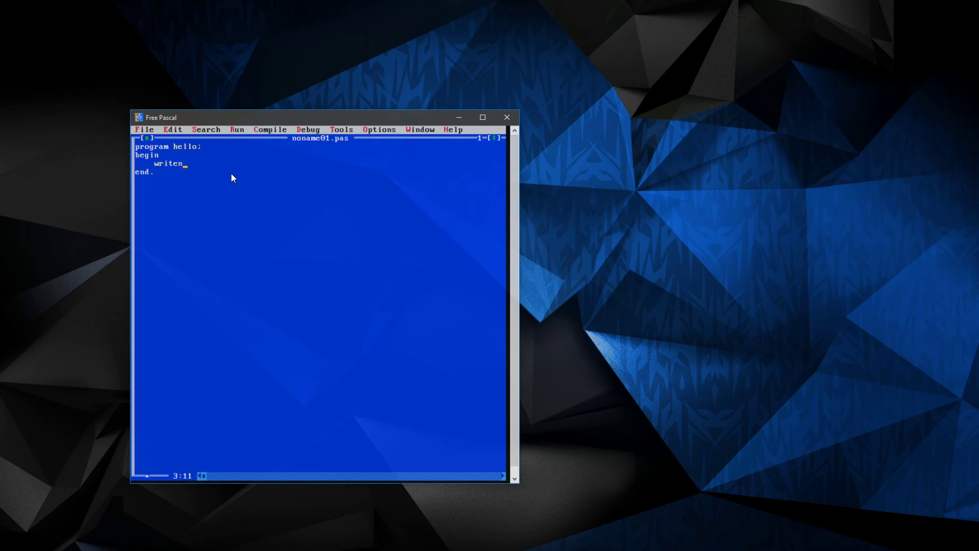
pyautogui.write("ln('hello');")
pyautogui.press('Return')
pyautogui.write('readln;')
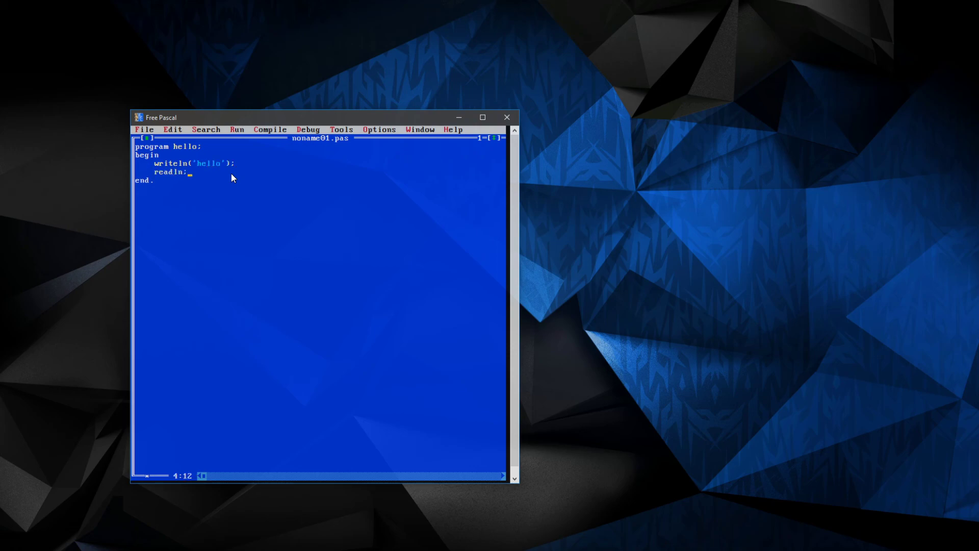